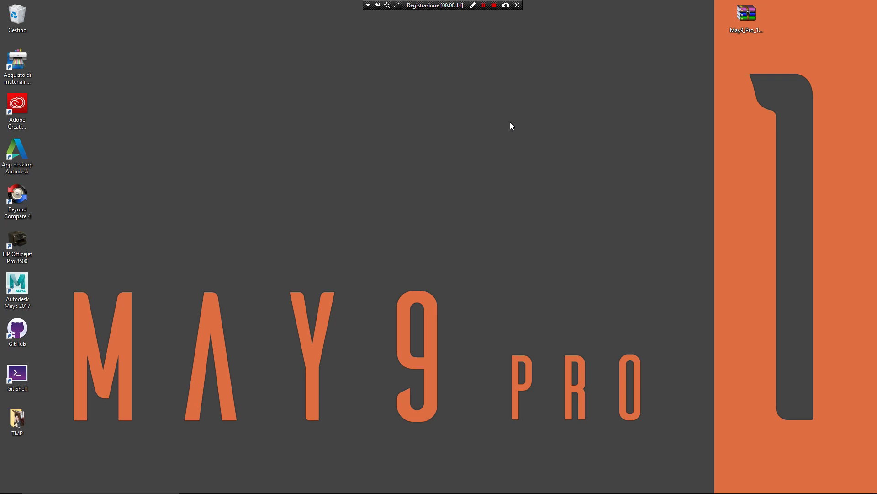
- Open the May9_Pro_1.0.0.zip archive in WinRAR
{"action": "left_click", "coordinate": [742, 28]}
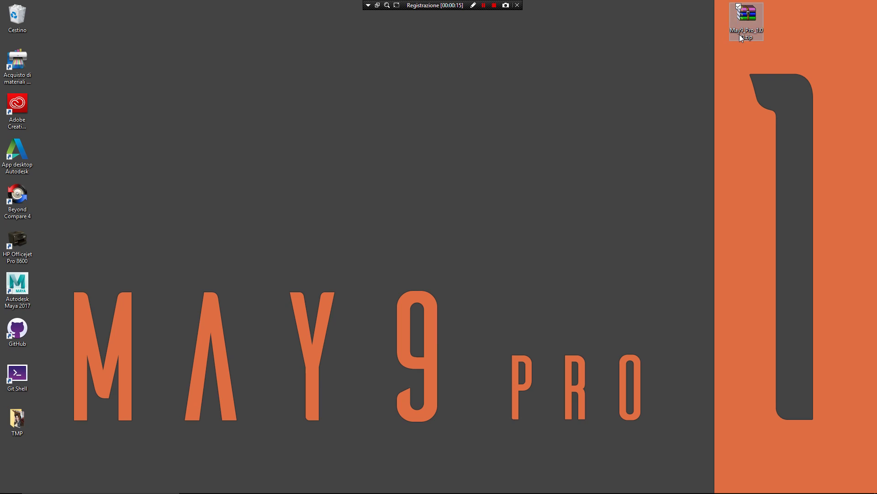
{"action": "double_click", "coordinate": [742, 28]}
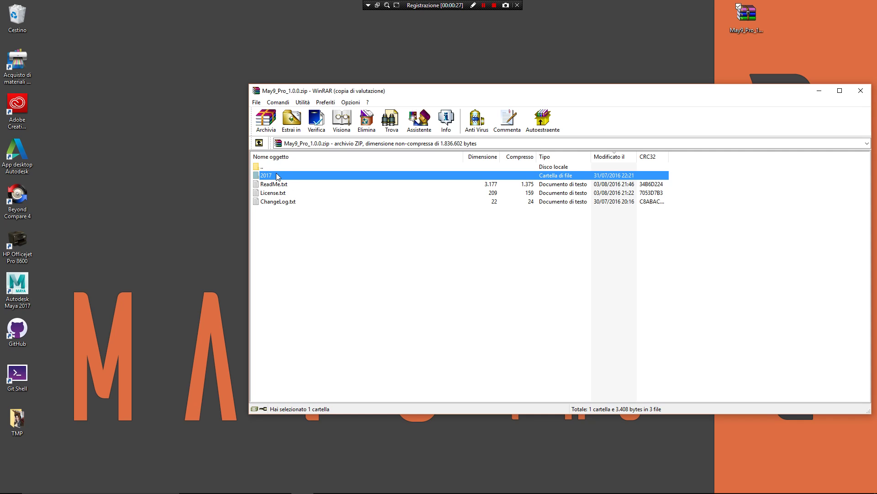
- Read ReadMe.txt, then rename Documents\maya\2017 to 2017_bak and return to the archive
{"action": "double_click", "coordinate": [283, 185]}
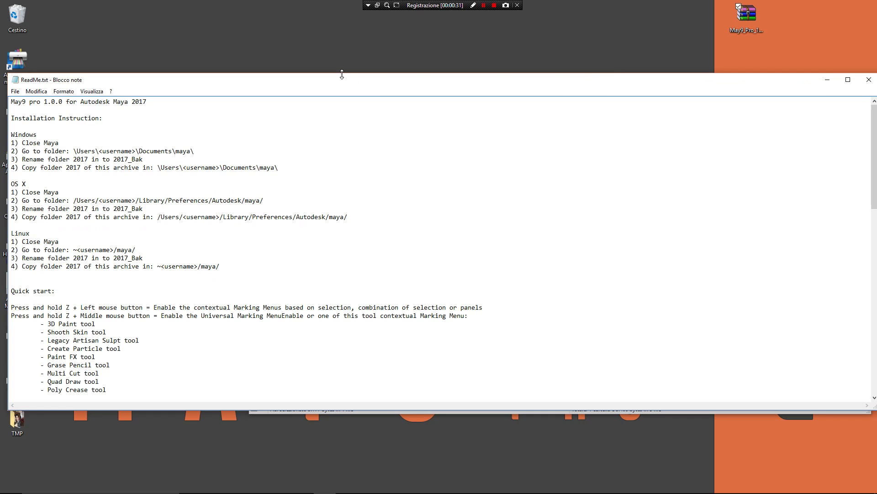
{"action": "left_click_drag", "start_coordinate": [343, 77], "coordinate": [713, 116]}
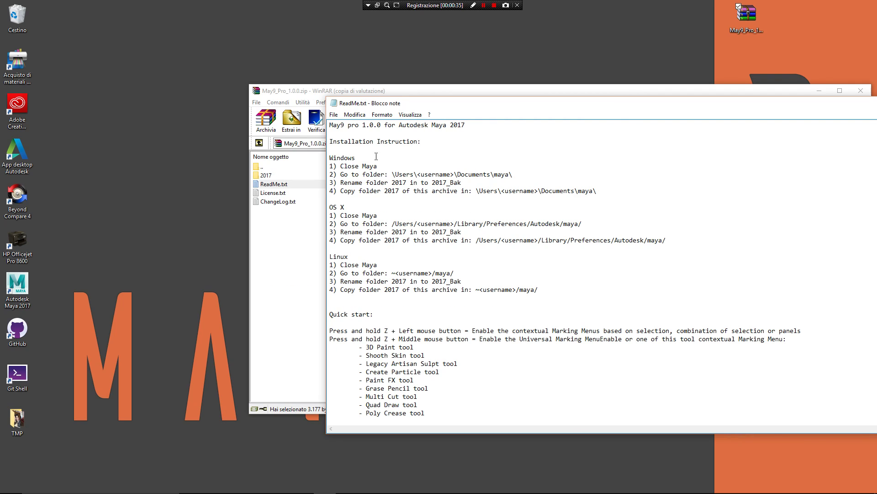
{"action": "scroll", "coordinate": [381, 219], "scroll_direction": "down", "scroll_amount": 2}
{"action": "scroll", "coordinate": [378, 241], "scroll_direction": "down", "scroll_amount": 1}
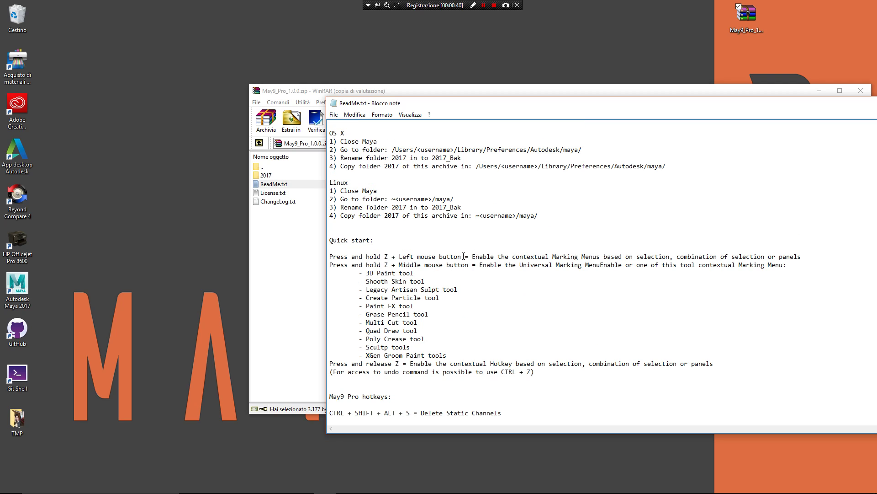
{"action": "scroll", "coordinate": [464, 255], "scroll_direction": "down", "scroll_amount": 5}
{"action": "scroll", "coordinate": [453, 274], "scroll_direction": "down", "scroll_amount": 1}
{"action": "scroll", "coordinate": [433, 304], "scroll_direction": "down", "scroll_amount": 5}
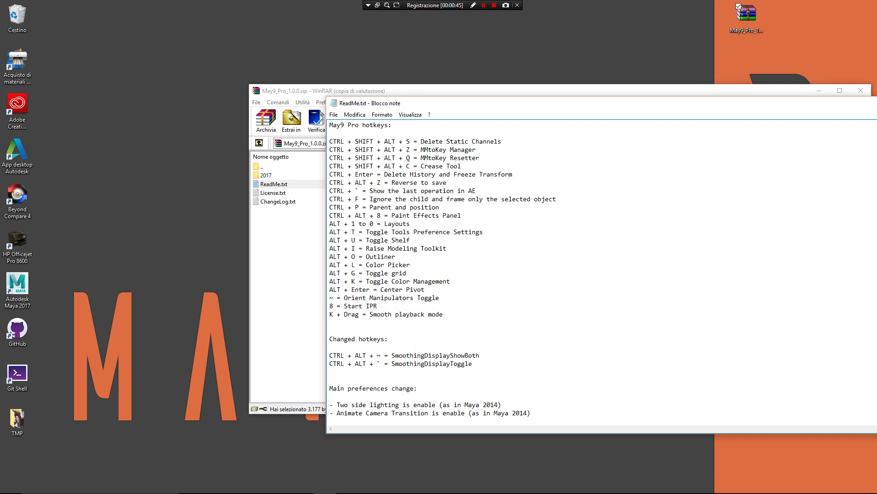
{"action": "left_click", "coordinate": [205, 484]}
{"action": "left_click", "coordinate": [162, 138]}
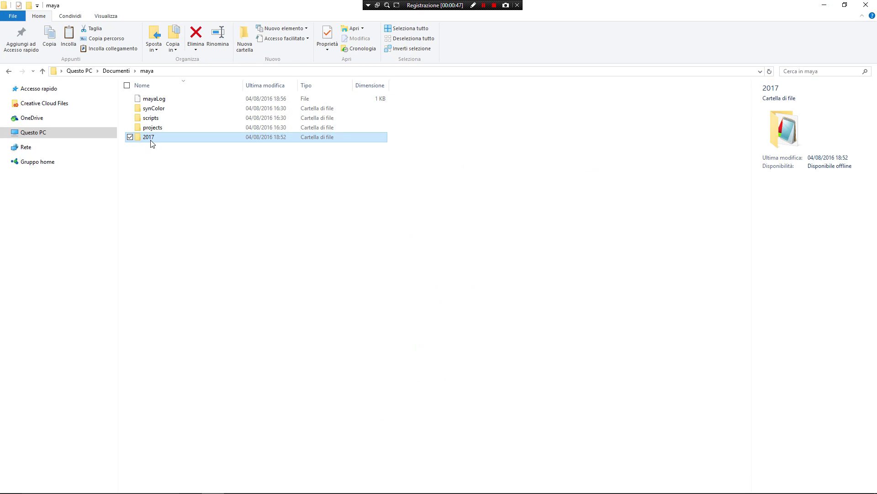
{"action": "left_click", "coordinate": [151, 141]}
{"action": "type", "text": "_"}
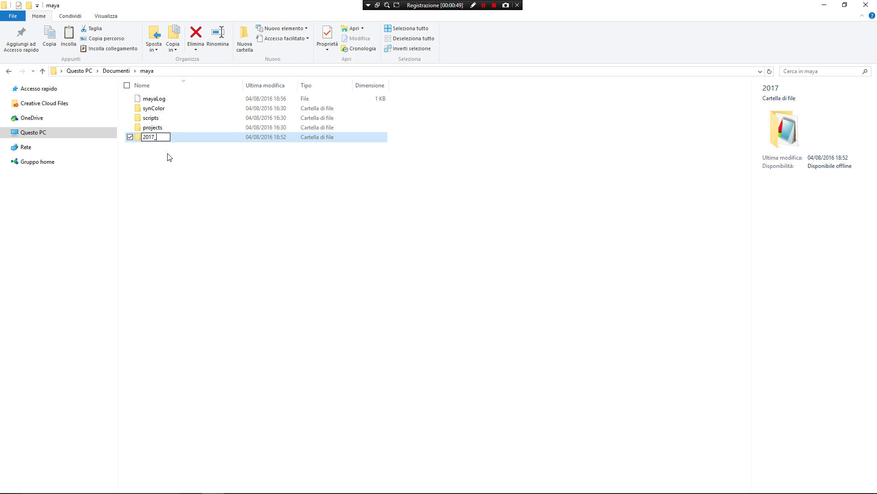
{"action": "type", "text": "bak"}
{"action": "key", "text": "Return"}
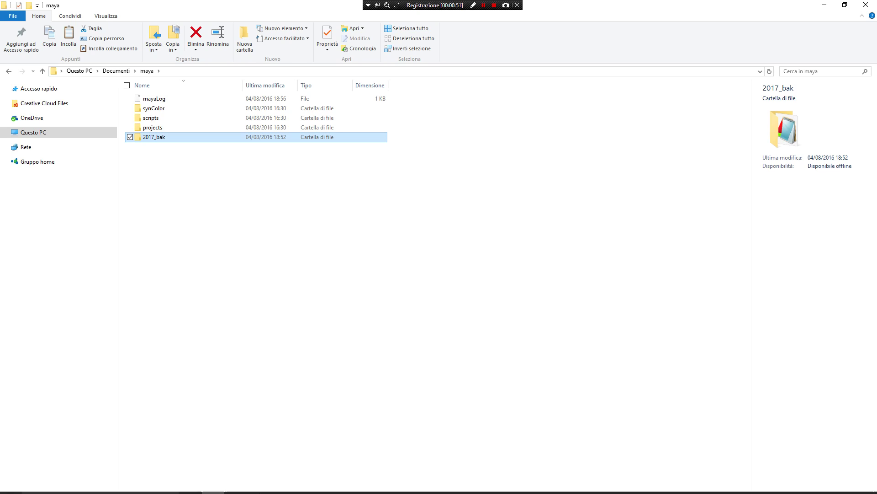
{"action": "left_click", "coordinate": [303, 484]}
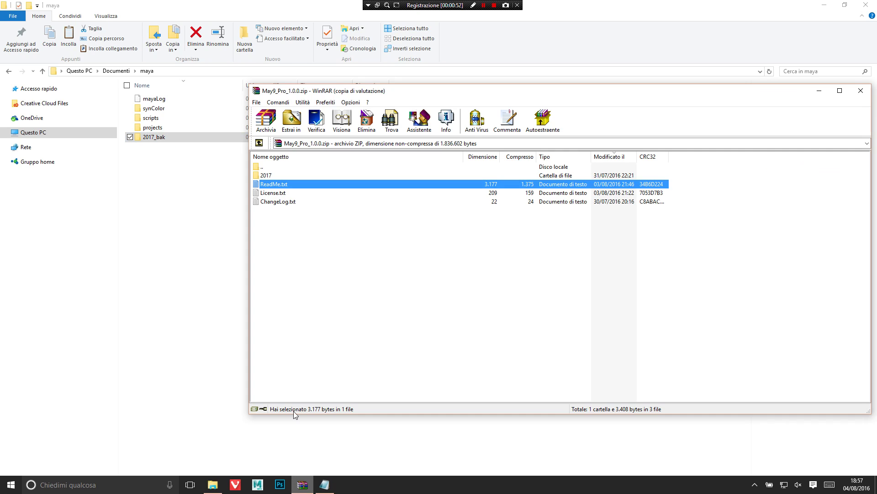
- Select the 2017 folder inside the May9 Pro archive for installation
{"action": "left_click", "coordinate": [278, 176]}
{"action": "left_click", "coordinate": [100, 85]}
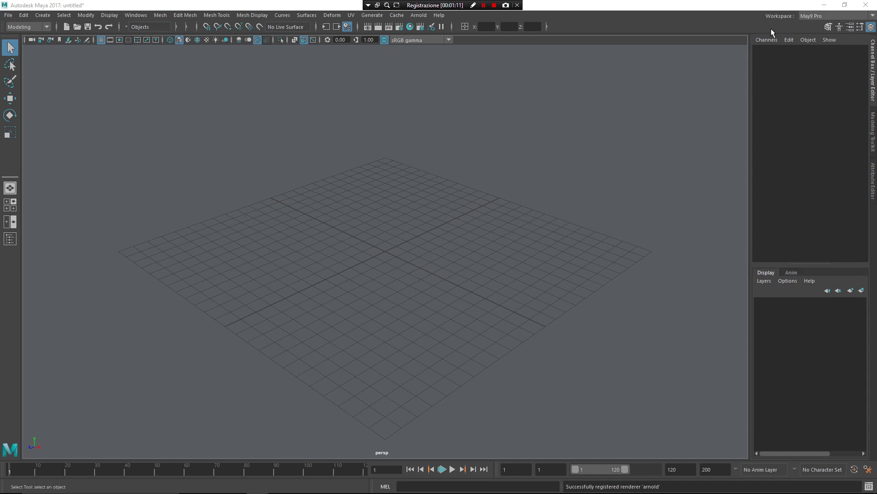
- Browse the Workspace list, close it without choosing, then undo the last action
{"action": "left_click", "coordinate": [809, 16]}
{"action": "scroll", "coordinate": [812, 69], "scroll_direction": "down", "scroll_amount": 2}
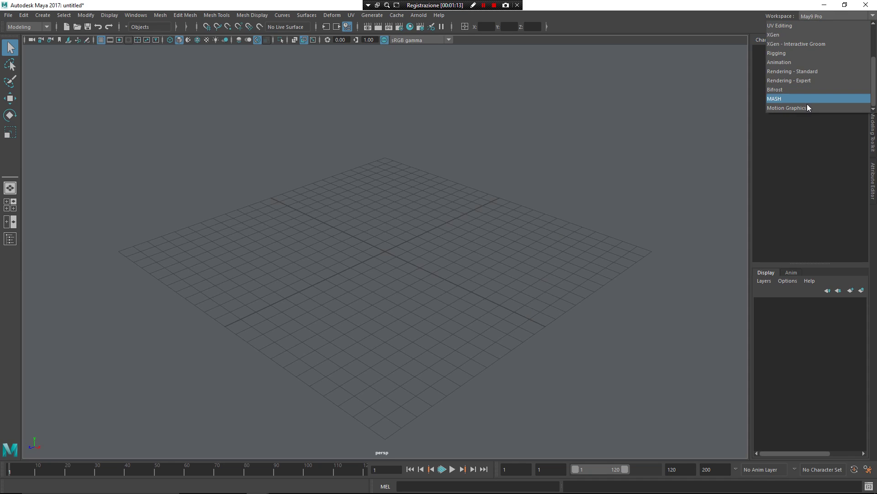
{"action": "scroll", "coordinate": [809, 69], "scroll_direction": "up", "scroll_amount": 2}
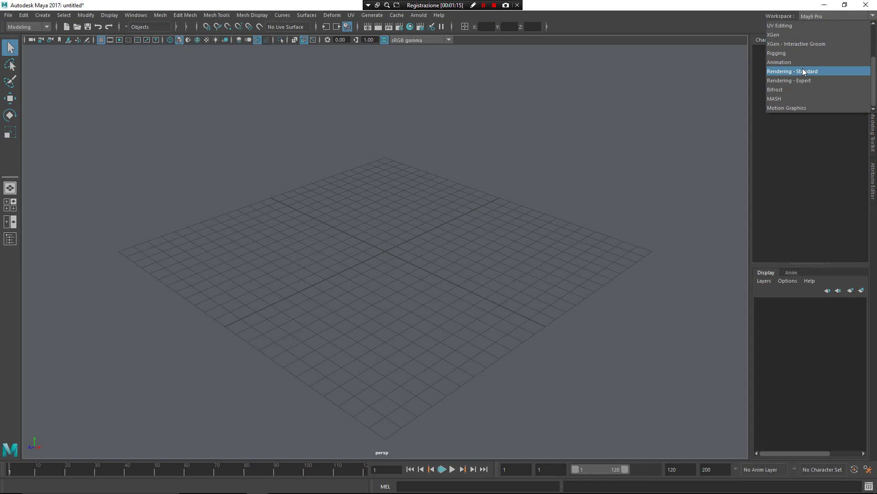
{"action": "key", "text": "Escape"}
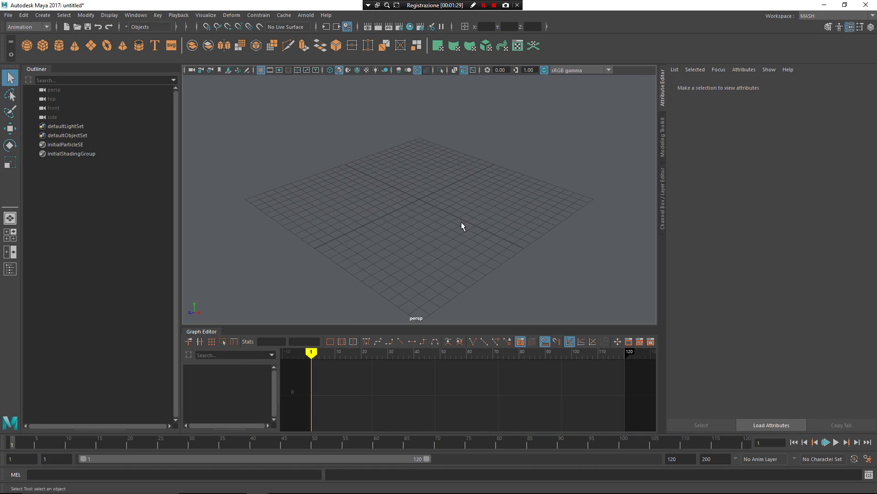
{"action": "key", "text": "ctrl+z"}
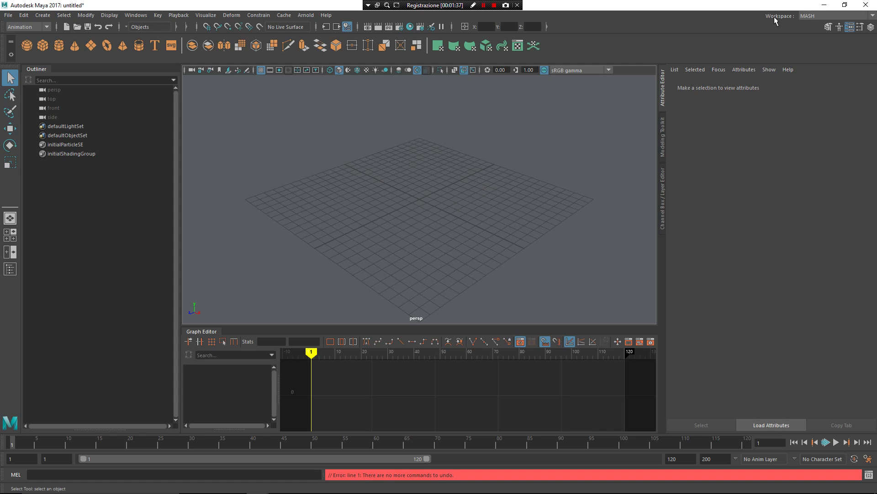
- Switch back to the May9 Pro workspace and preview the contextual view marking menu
{"action": "left_click", "coordinate": [800, 17]}
{"action": "scroll", "coordinate": [787, 89], "scroll_direction": "up", "scroll_amount": 2}
{"action": "left_click", "coordinate": [788, 34]}
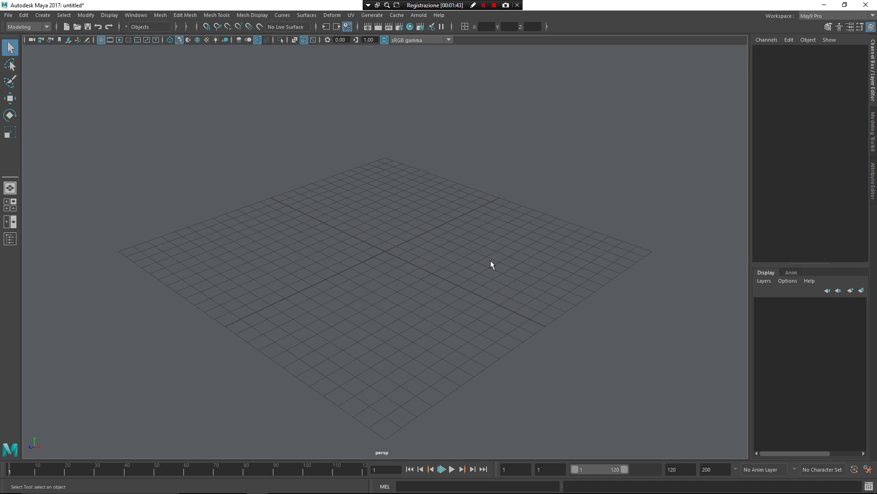
{"action": "key", "text": "space"}
{"action": "left_click", "coordinate": [463, 269]}
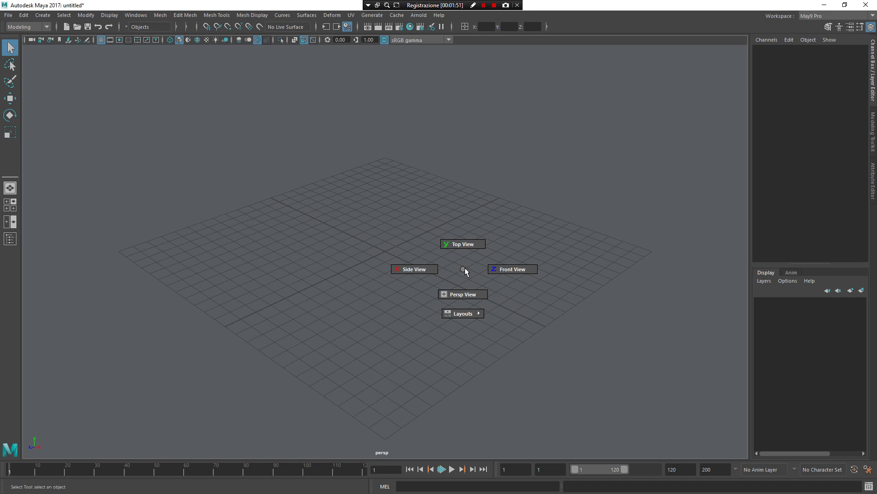
{"action": "left_click", "coordinate": [465, 268]}
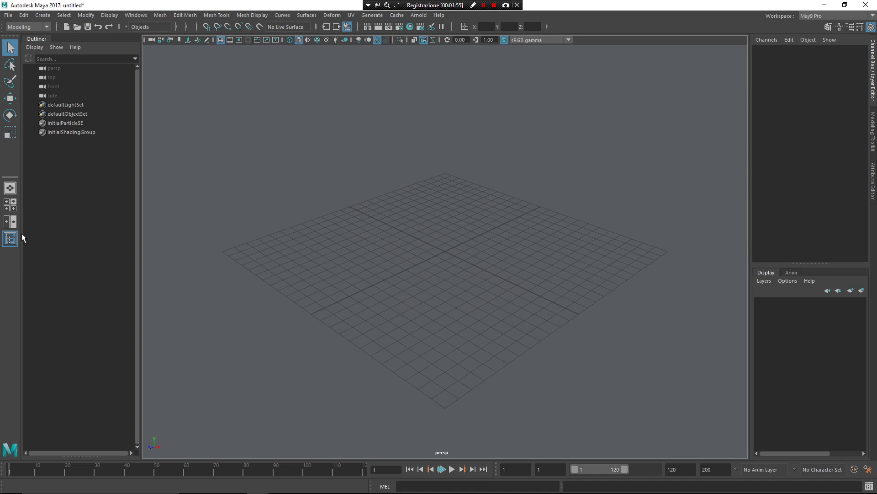
{"action": "left_click", "coordinate": [10, 239]}
{"action": "right_click", "coordinate": [81, 215]}
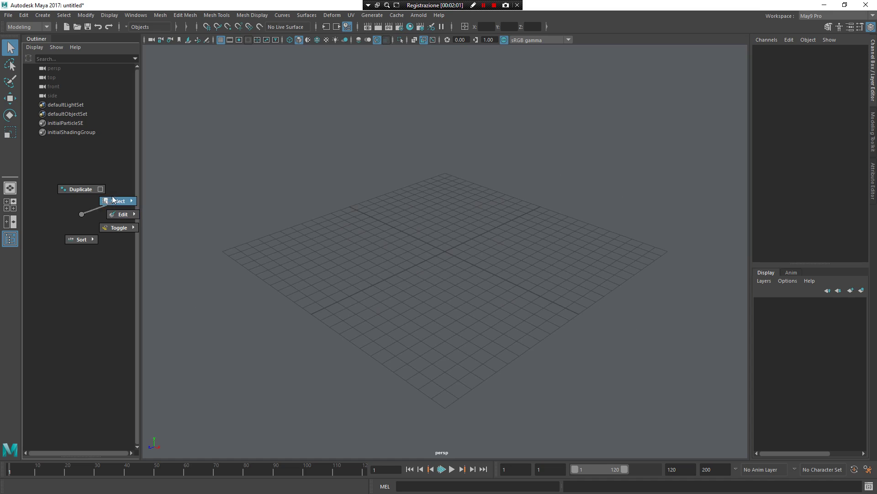
{"action": "left_click", "coordinate": [84, 219]}
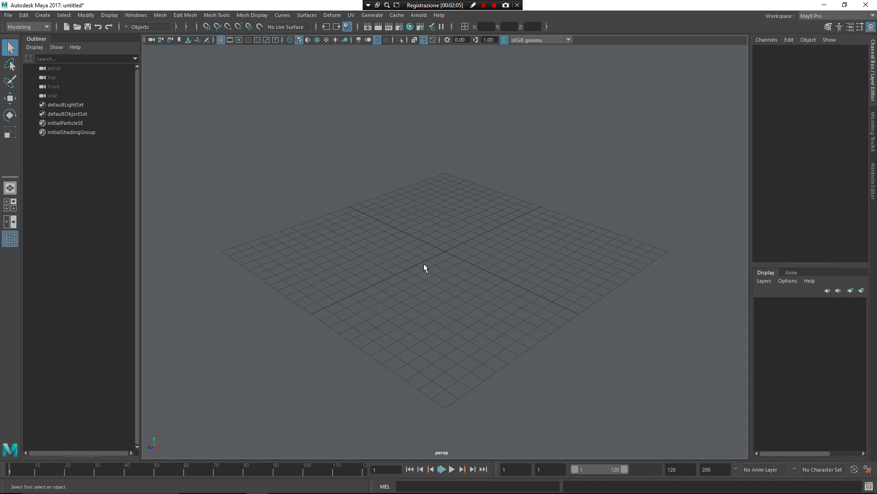
- Create a polygon sphere on the grid from the viewport marking menu and select it
{"action": "right_click", "coordinate": [443, 243]}
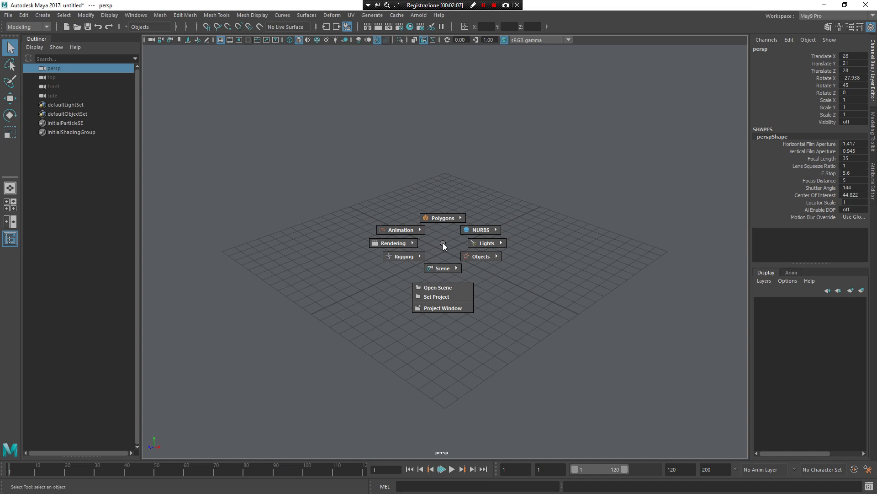
{"action": "left_click", "coordinate": [366, 204]}
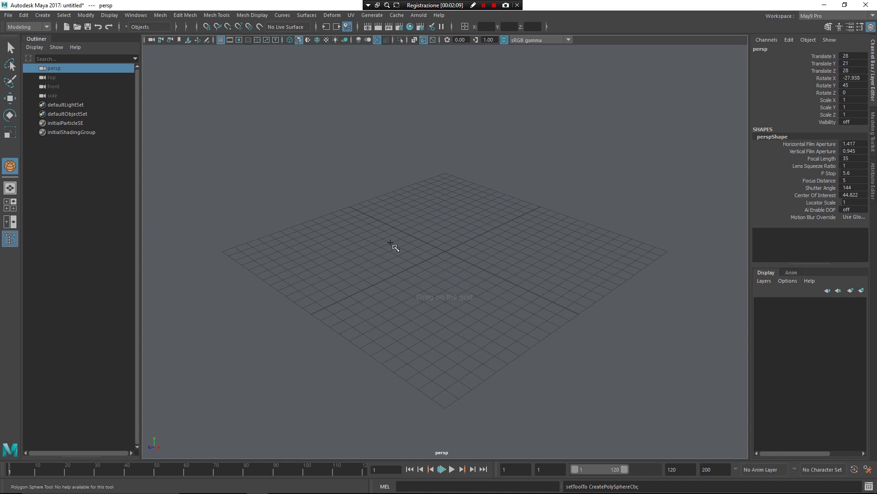
{"action": "mouse_move", "coordinate": [391, 194]}
{"action": "left_mouse_down"}
{"action": "mouse_move", "coordinate": [438, 235]}
{"action": "mouse_move", "coordinate": [441, 225]}
{"action": "left_mouse_up"}
{"action": "scroll", "coordinate": [421, 236], "scroll_direction": "up", "scroll_amount": 2}
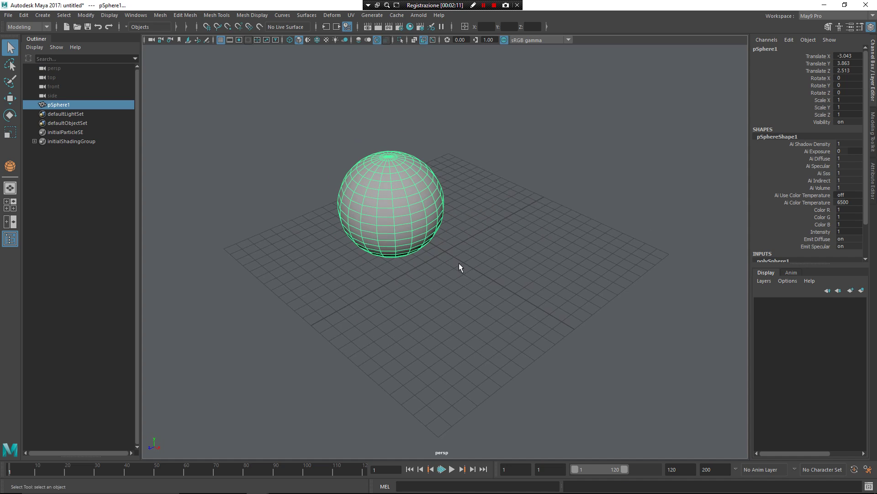
{"action": "left_click", "coordinate": [490, 170]}
{"action": "left_click", "coordinate": [425, 186]}
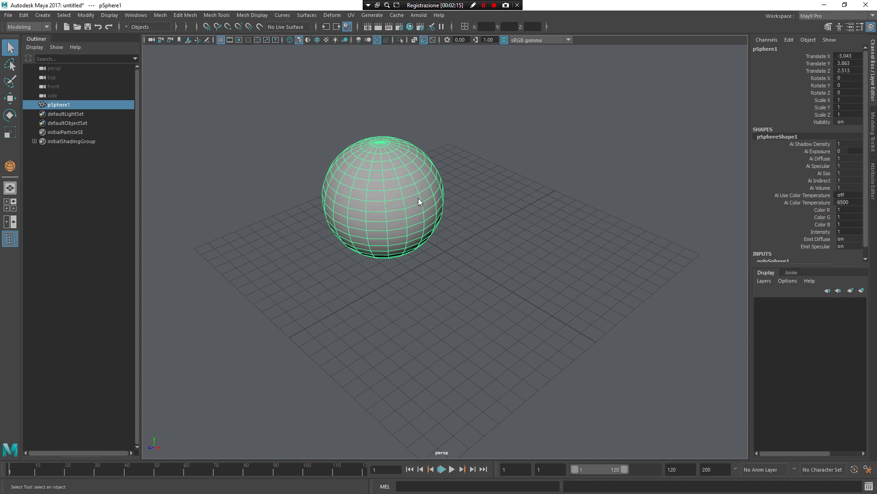
- Drag out a large polygon cube, pCube1, to the right of the sphere
{"action": "right_click", "coordinate": [418, 197], "text": "shift"}
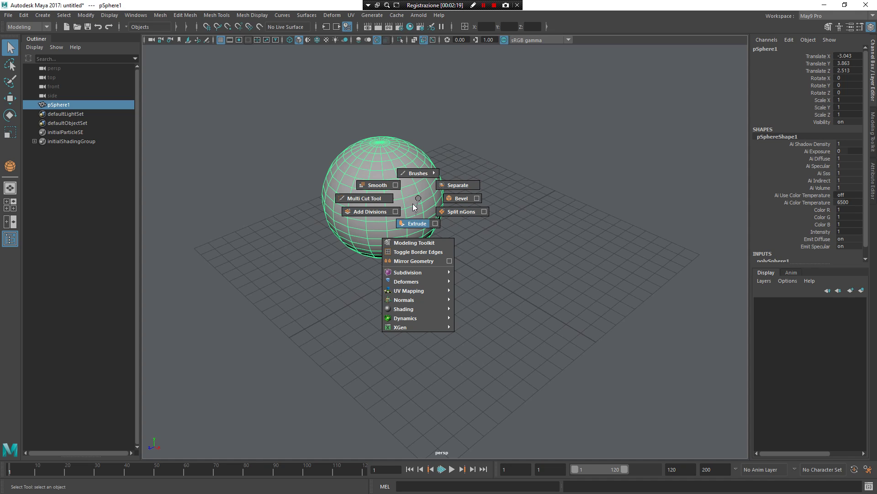
{"action": "left_click", "coordinate": [539, 293]}
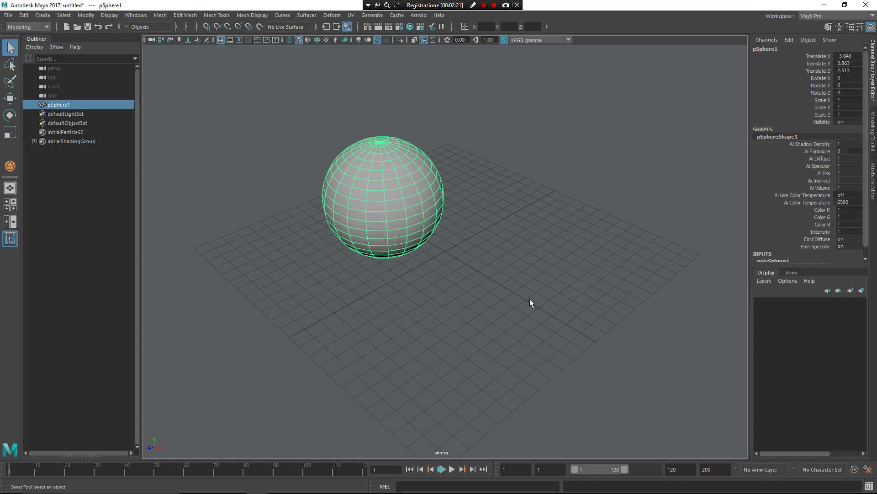
{"action": "right_click_drag", "start_coordinate": [530, 300], "coordinate": [593, 207], "text": "shift"}
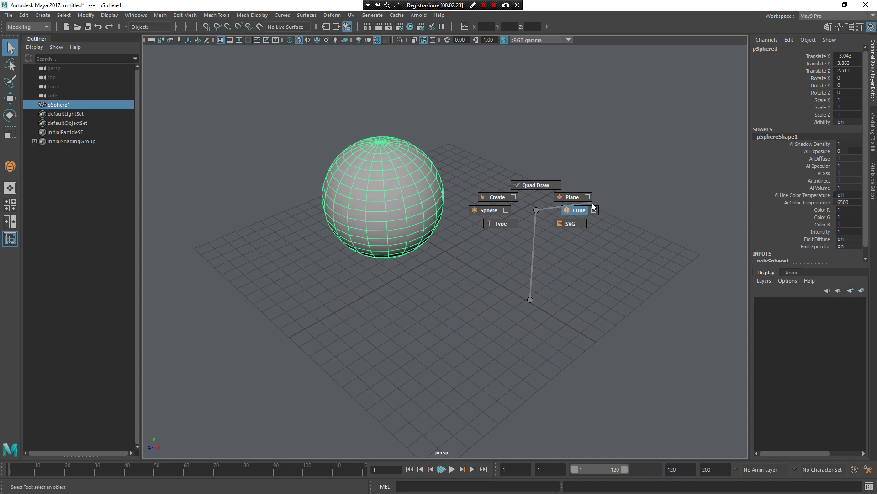
{"action": "mouse_move", "coordinate": [542, 289]}
{"action": "left_mouse_down"}
{"action": "mouse_move", "coordinate": [594, 257]}
{"action": "mouse_move", "coordinate": [577, 224]}
{"action": "left_mouse_up"}
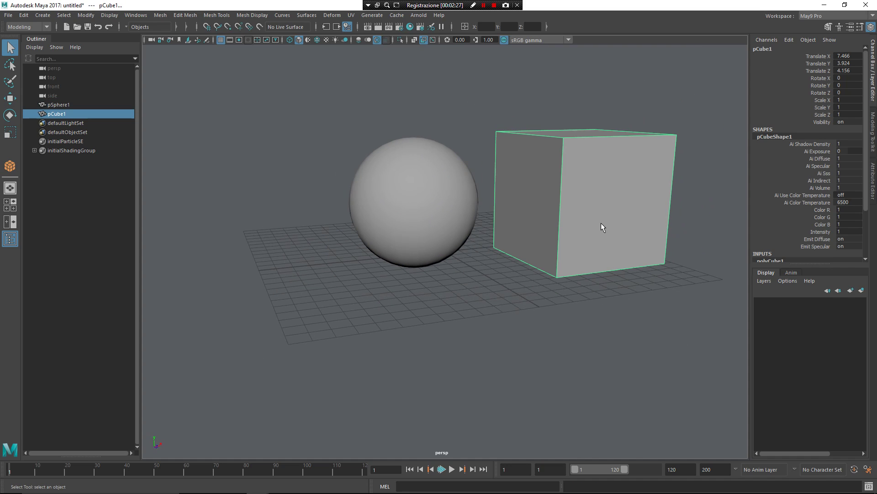
{"action": "right_click", "coordinate": [611, 194]}
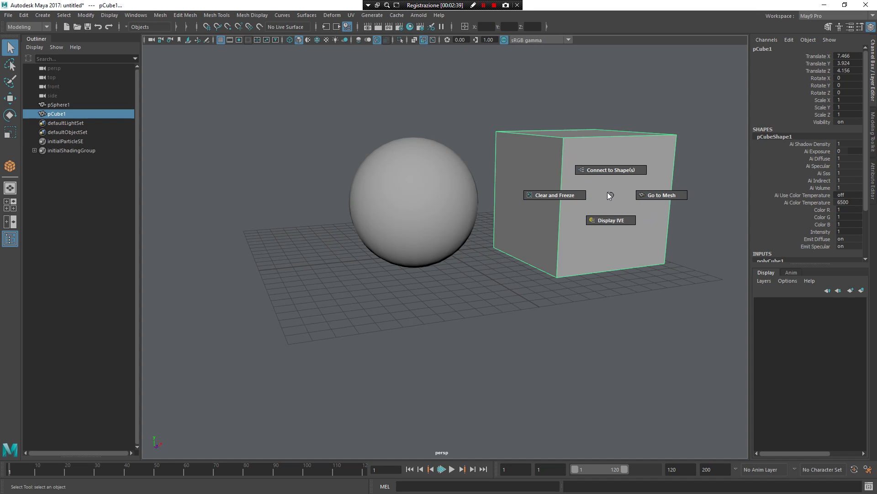
{"action": "right_click_drag", "start_coordinate": [609, 195], "coordinate": [747, 202]}
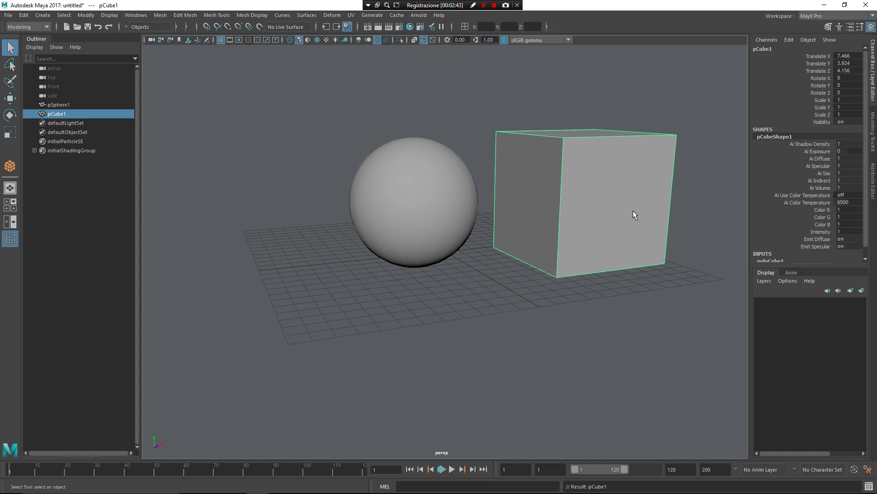
{"action": "left_click", "coordinate": [687, 123]}
{"action": "left_click", "coordinate": [639, 184]}
{"action": "right_click", "coordinate": [620, 183], "text": "shift"}
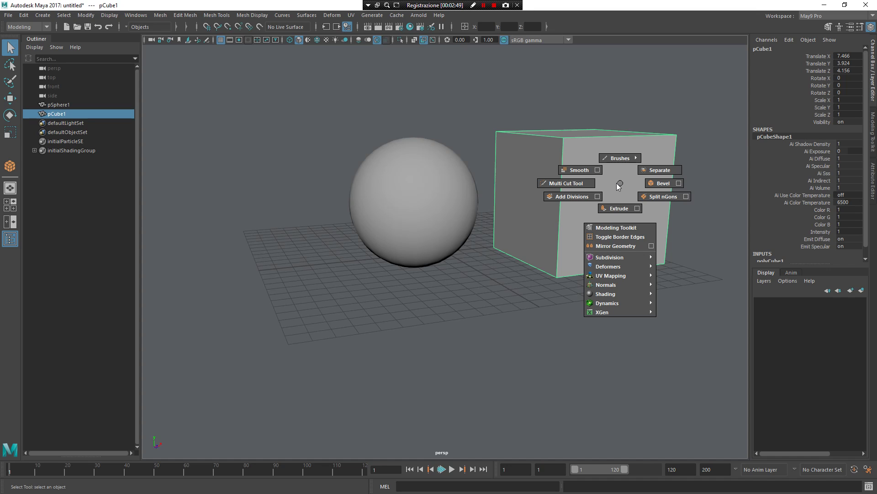
{"action": "right_click_drag", "start_coordinate": [619, 185], "coordinate": [579, 170], "text": "shift"}
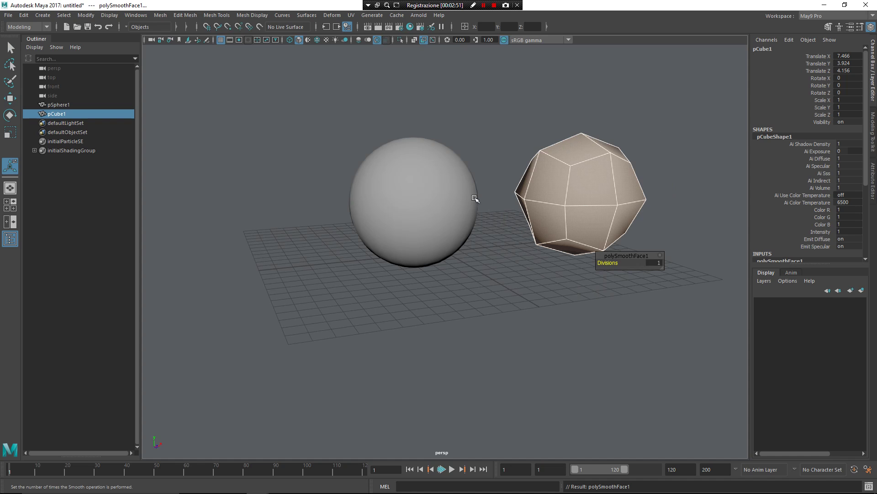
{"action": "key", "text": "ctrl+z"}
{"action": "left_click", "coordinate": [462, 197], "text": "shift"}
{"action": "scroll", "coordinate": [467, 183], "scroll_direction": "up", "scroll_amount": 1}
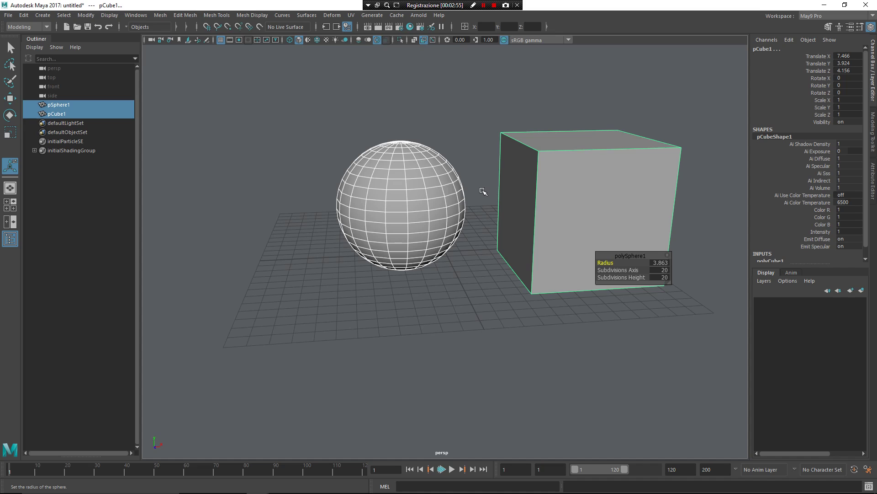
{"action": "right_click", "coordinate": [482, 183], "text": "shift"}
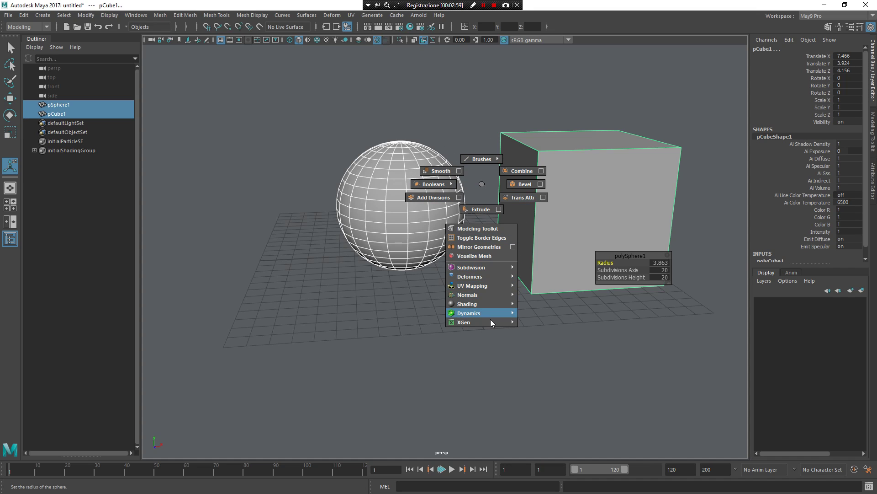
{"action": "right_click", "coordinate": [481, 187]}
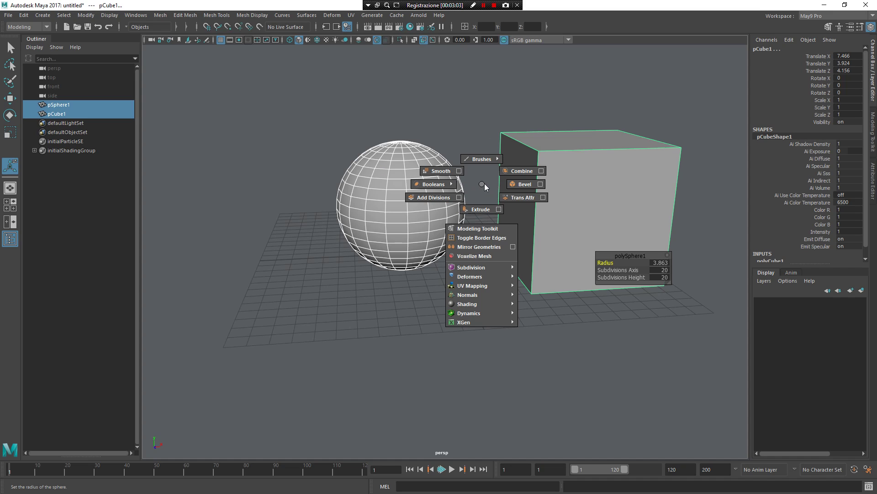
{"action": "left_click", "coordinate": [535, 192]}
{"action": "right_click", "coordinate": [537, 193], "text": "shift"}
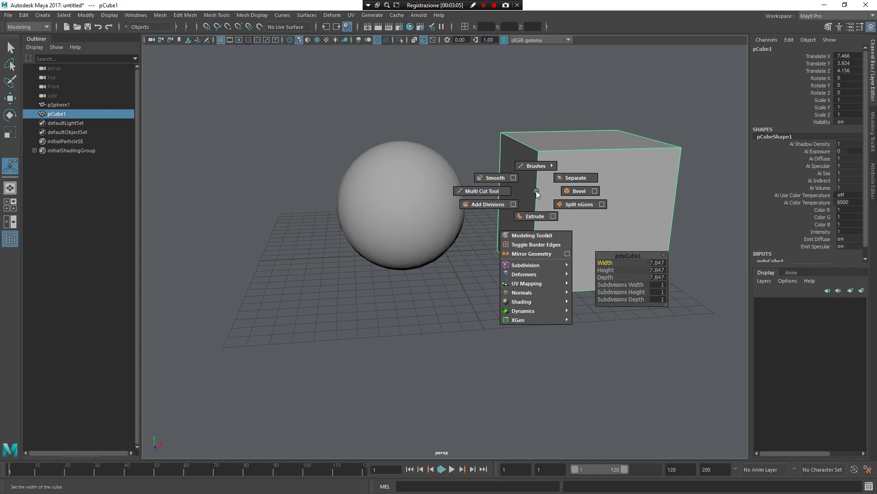
{"action": "left_click", "coordinate": [537, 193]}
{"action": "scroll", "coordinate": [502, 315], "scroll_direction": "down", "scroll_amount": 3}
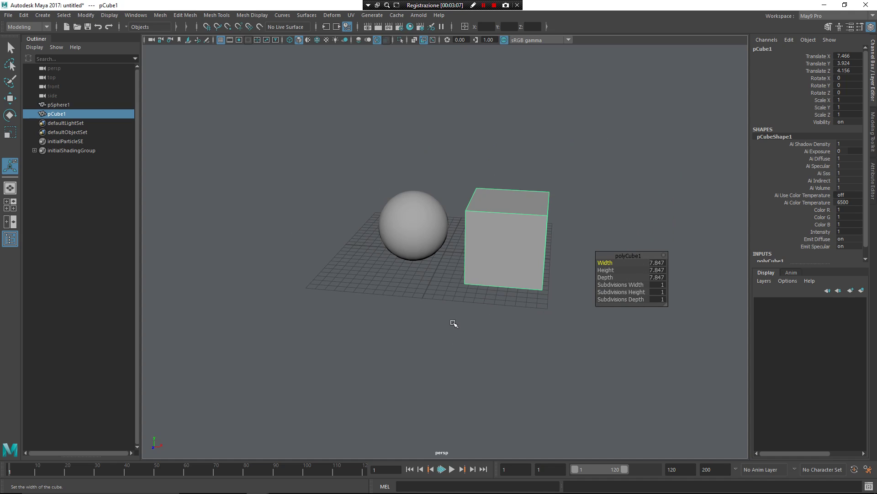
- Delete the selected cube and sphere, then hide the Outliner beside the empty grid
{"action": "left_click", "coordinate": [418, 290]}
{"action": "left_click", "coordinate": [514, 231]}
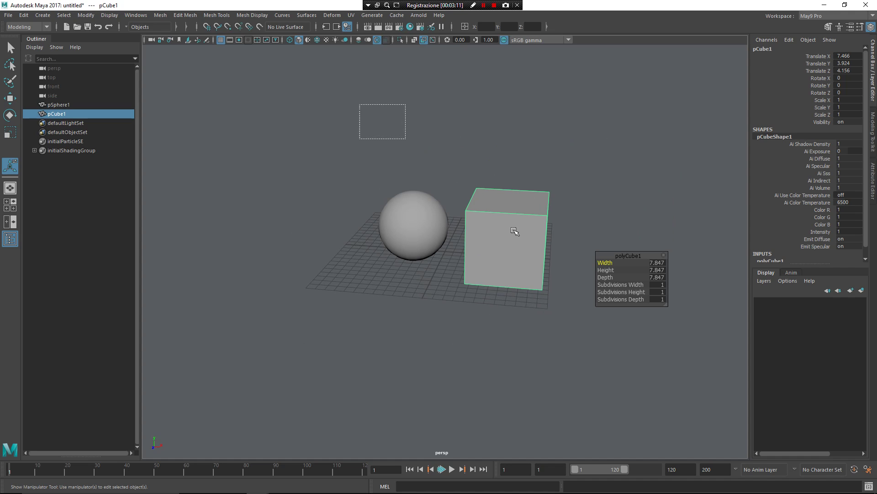
{"action": "left_click", "coordinate": [413, 225], "text": "shift"}
{"action": "key", "text": "Delete"}
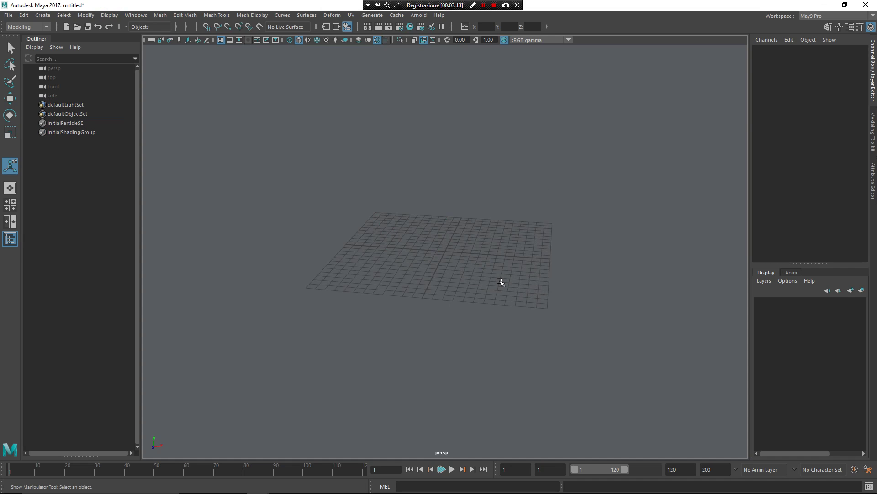
{"action": "left_click_drag", "start_coordinate": [501, 281], "coordinate": [493, 258], "text": "alt"}
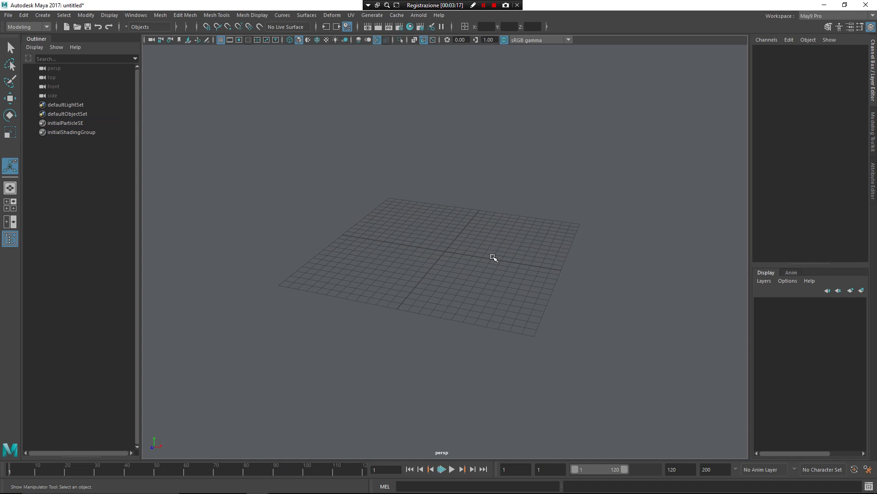
{"action": "left_click", "coordinate": [9, 238]}
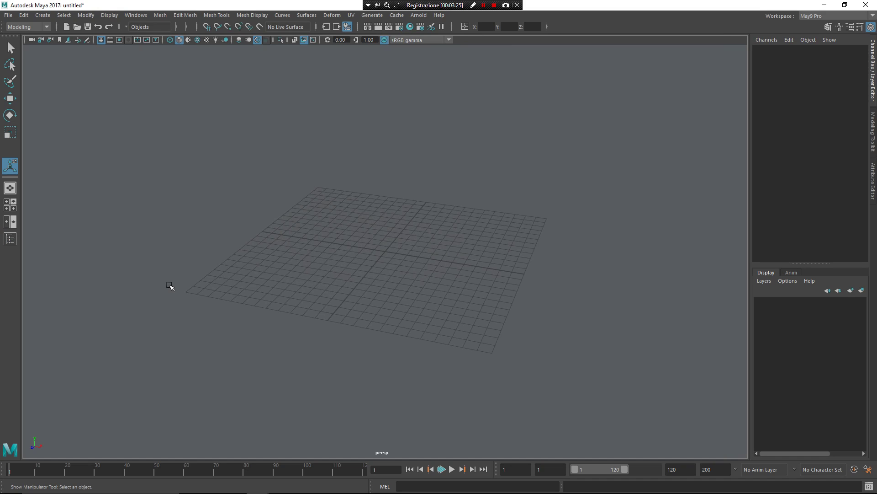
- Show the shelf, toggle the panel menus on and off, then hide the shelf and help line
{"action": "key", "text": "ctrl+space"}
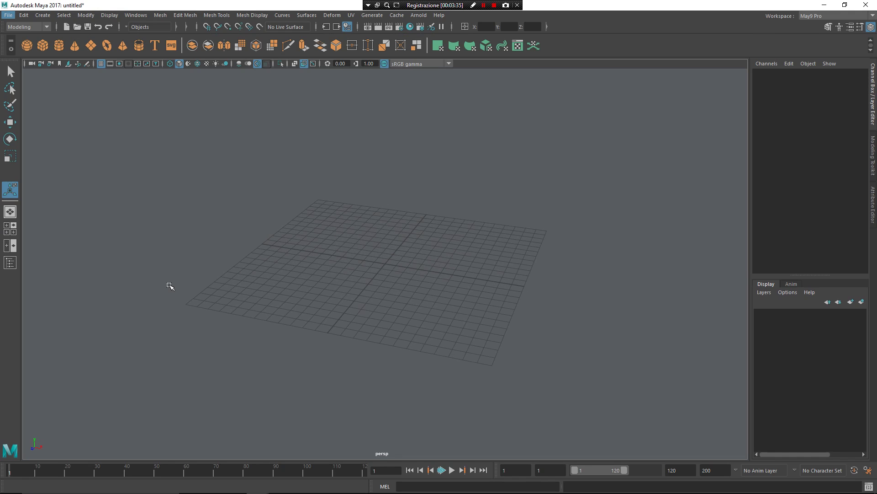
{"action": "key", "text": "shift+m"}
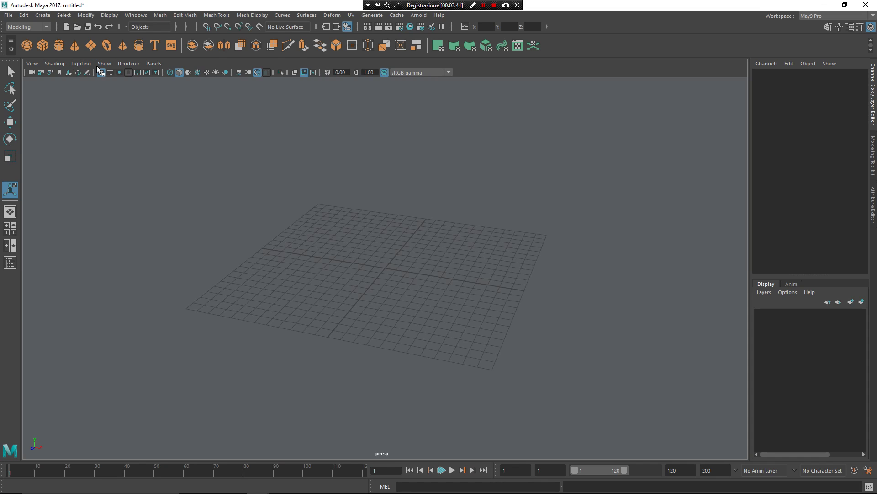
{"action": "key", "text": "shift+m"}
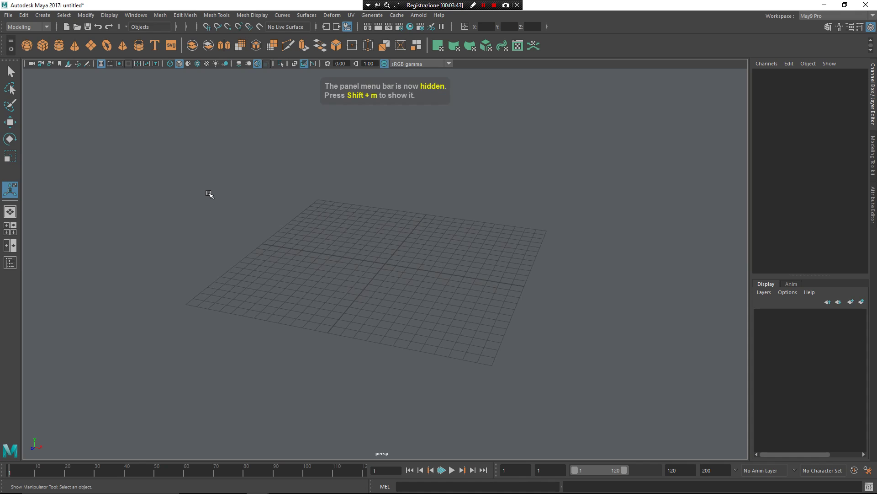
{"action": "key", "text": "ctrl+shift+m"}
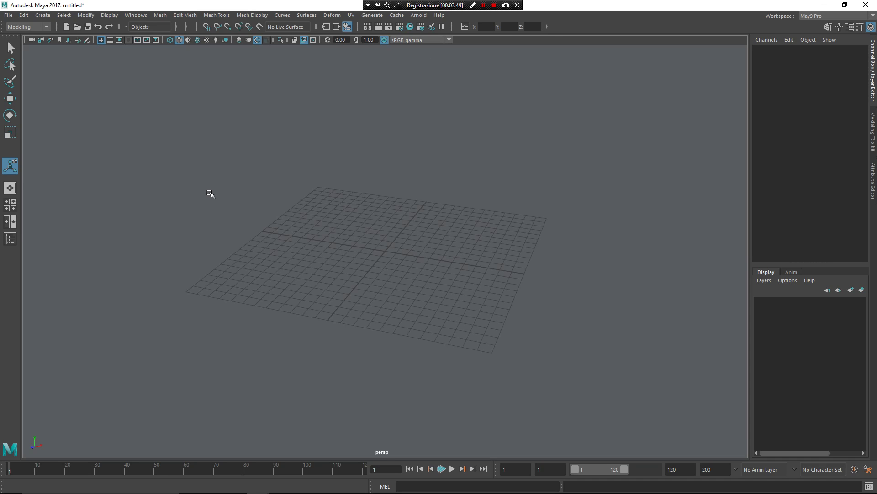
{"action": "key", "text": "space"}
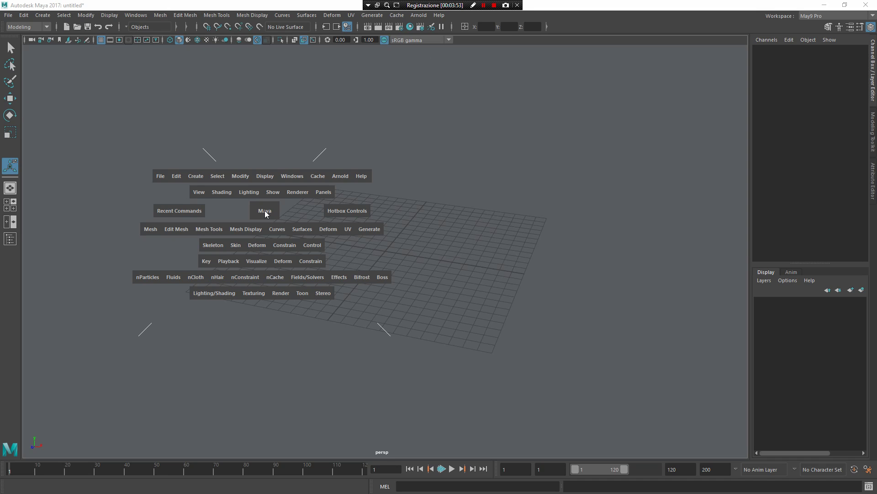
{"action": "key", "text": "space"}
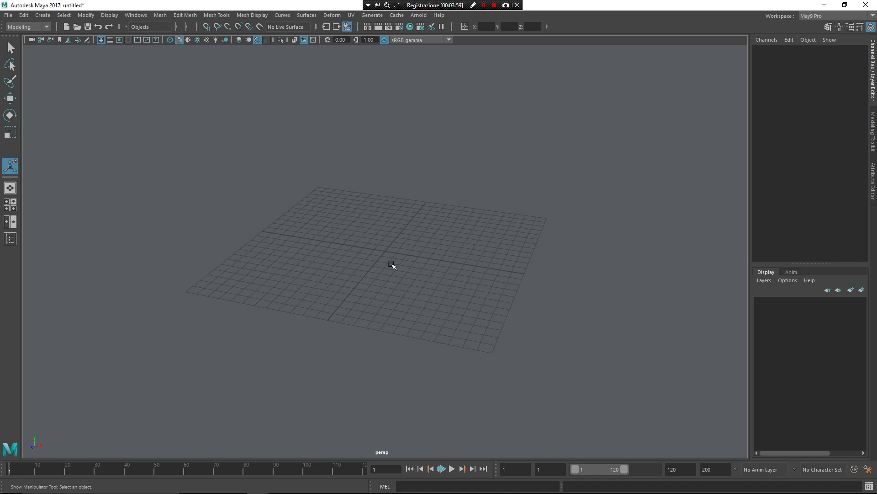
{"action": "right_click", "coordinate": [418, 271]}
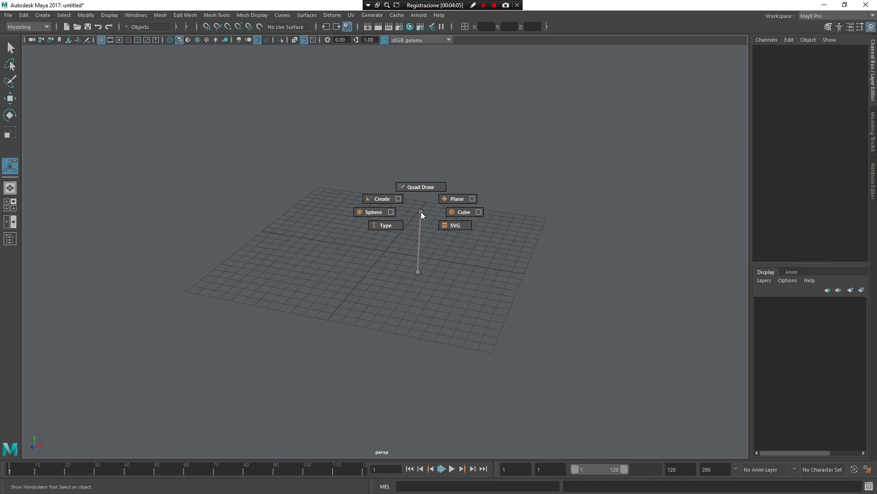
{"action": "right_click_drag", "start_coordinate": [418, 272], "coordinate": [455, 205]}
{"action": "mouse_move", "coordinate": [449, 238]}
{"action": "left_mouse_down"}
{"action": "mouse_move", "coordinate": [517, 232]}
{"action": "mouse_move", "coordinate": [480, 189]}
{"action": "left_mouse_up"}
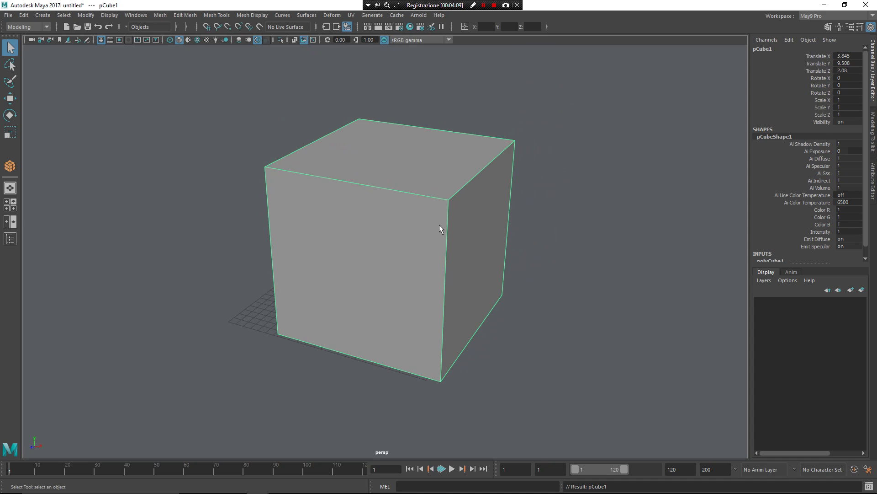
{"action": "key", "text": "F11"}
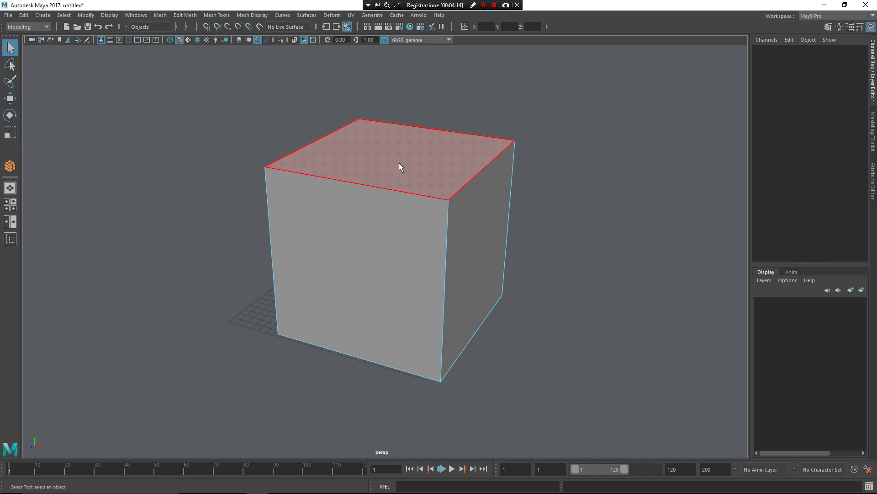
{"action": "key", "text": "F9"}
{"action": "key", "text": "F10"}
{"action": "key", "text": "F11"}
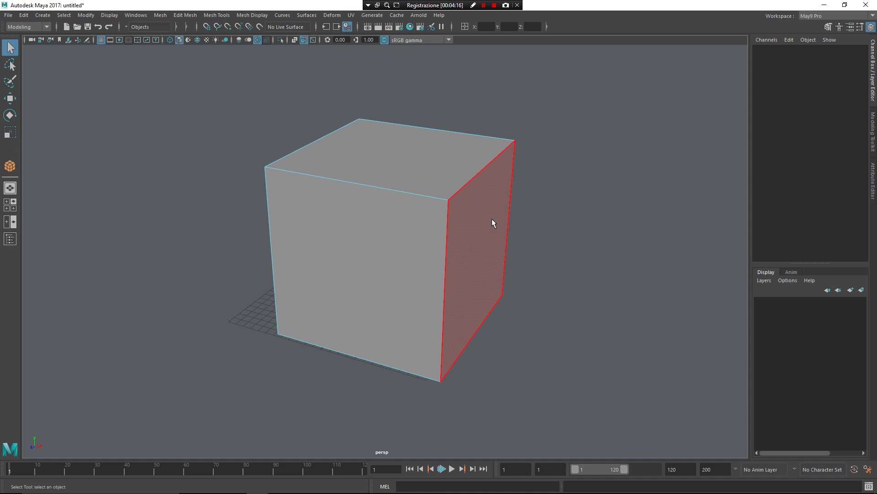
{"action": "left_click", "coordinate": [488, 221]}
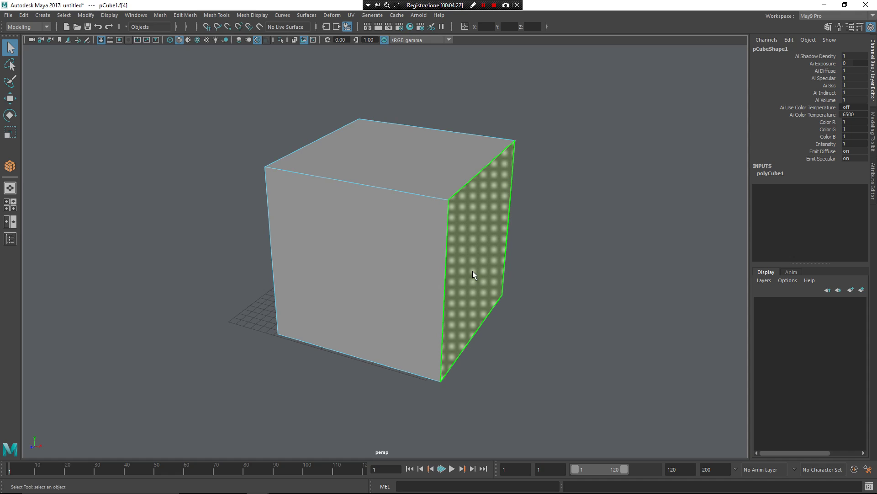
{"action": "key", "text": "F8"}
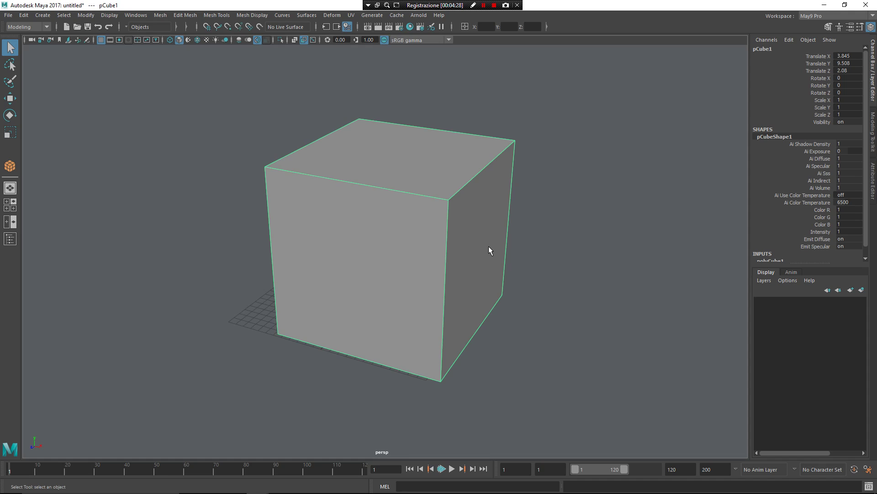
{"action": "key", "text": "Delete"}
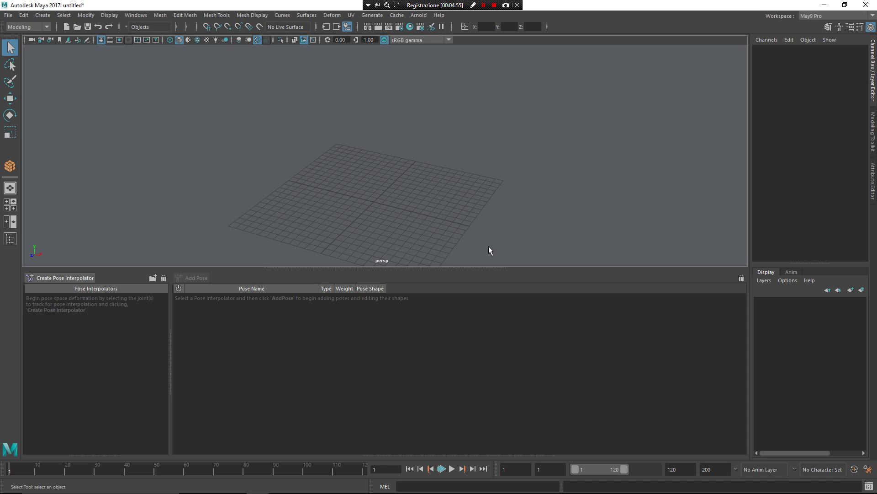
{"action": "key", "text": "space"}
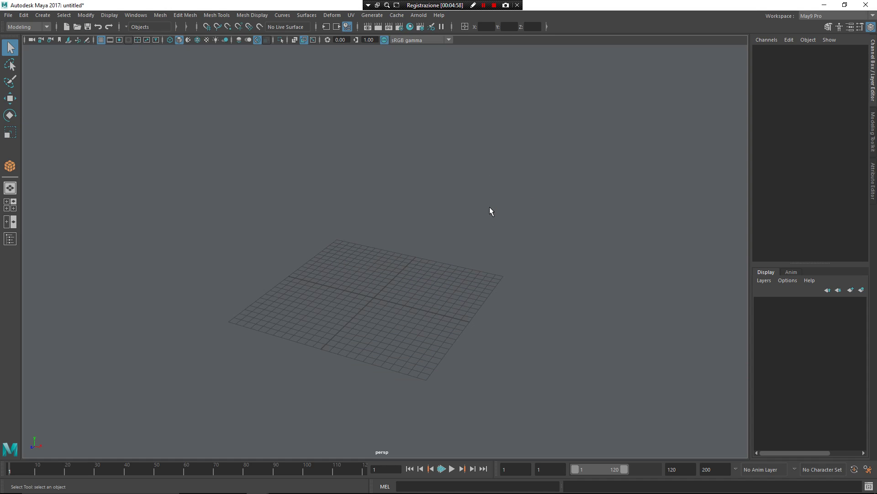